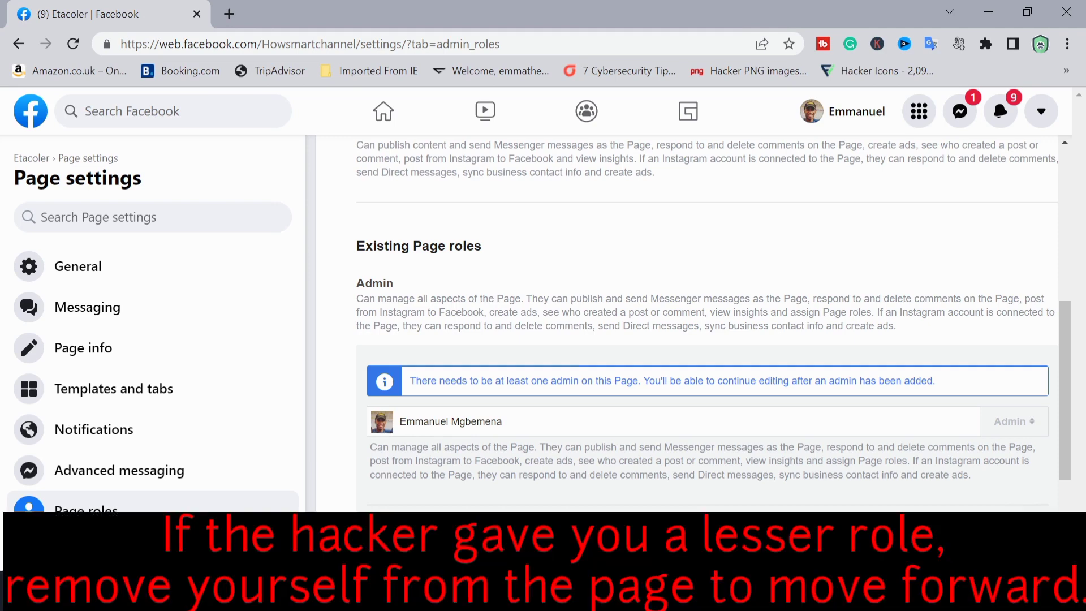
Try removing yourself as Page admin, confirming and entering the account password
{"action": "scroll", "coordinate": [692, 328], "scroll_direction": "down", "scroll_amount": 3}
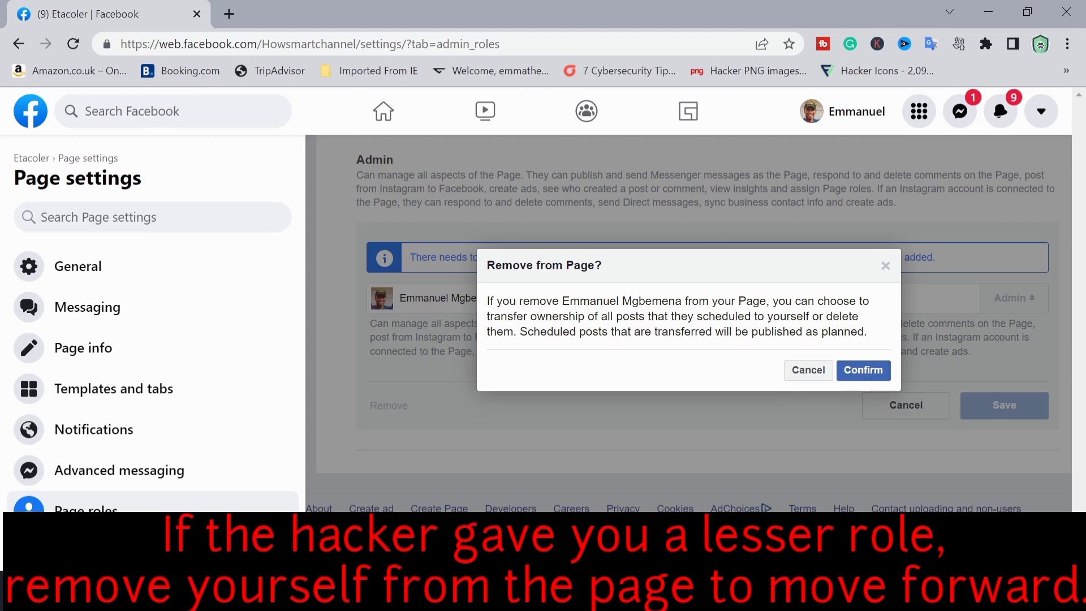
{"action": "key", "text": "Return"}
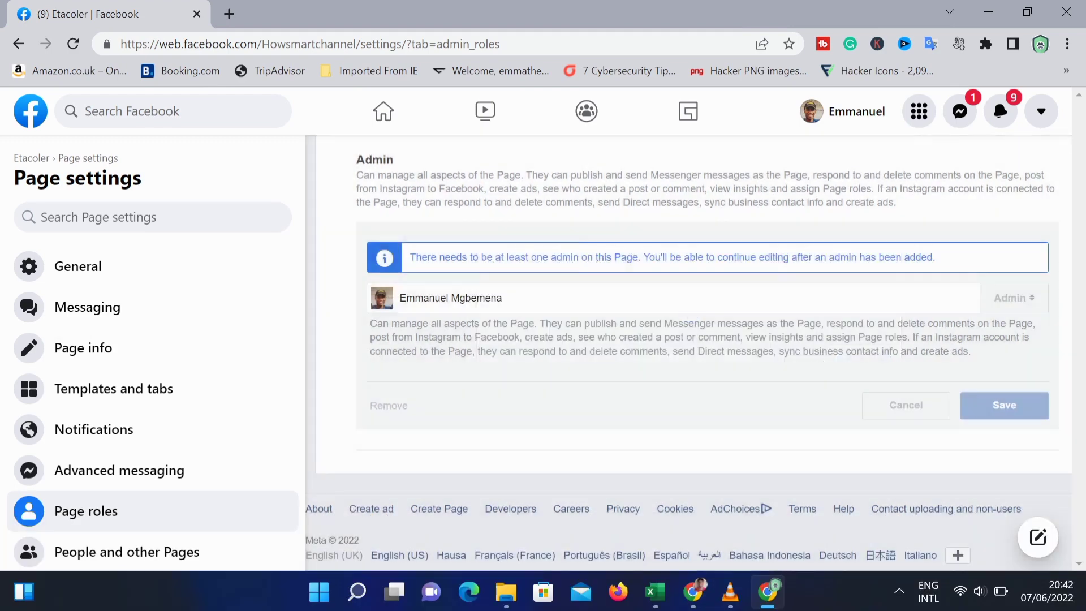
{"action": "key", "text": "ctrl+v"}
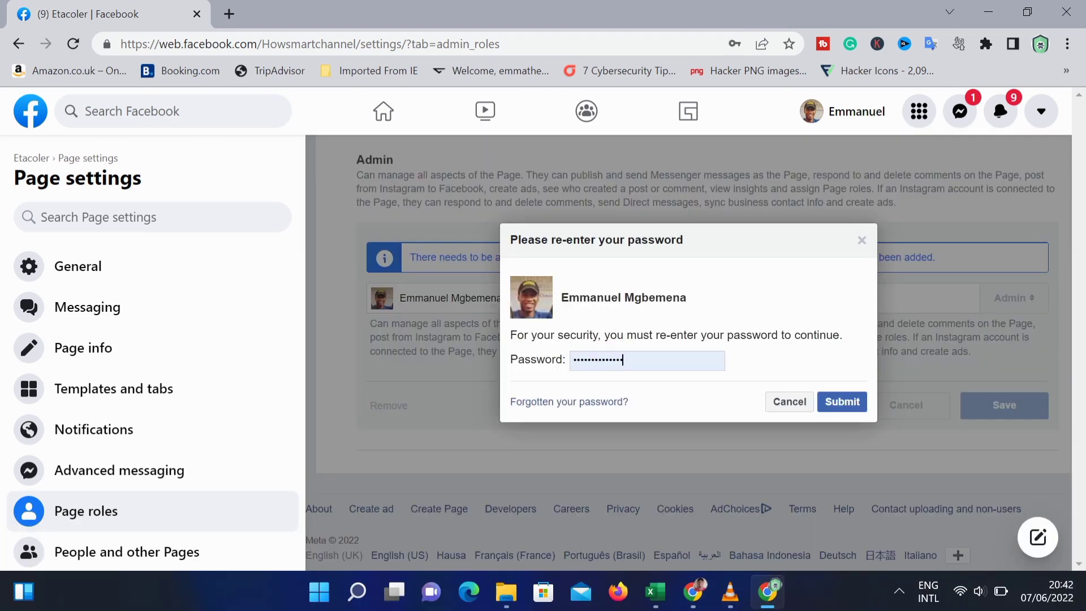
{"action": "key", "text": "Return"}
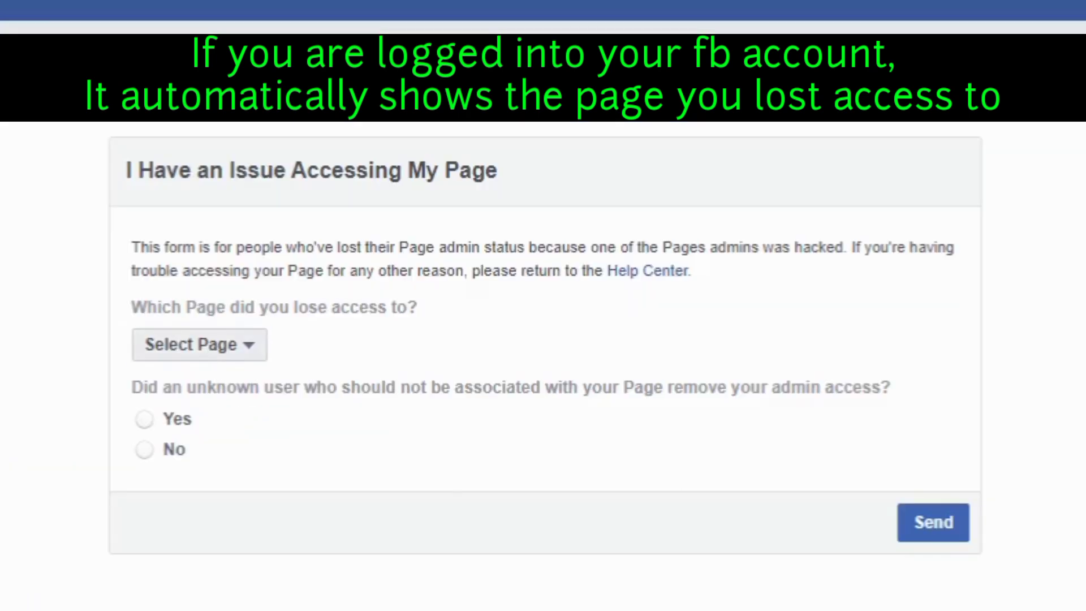
Report lost access to the Luckson show Page, answering Yes that an unknown user removed access
{"action": "left_click", "coordinate": [199, 344]}
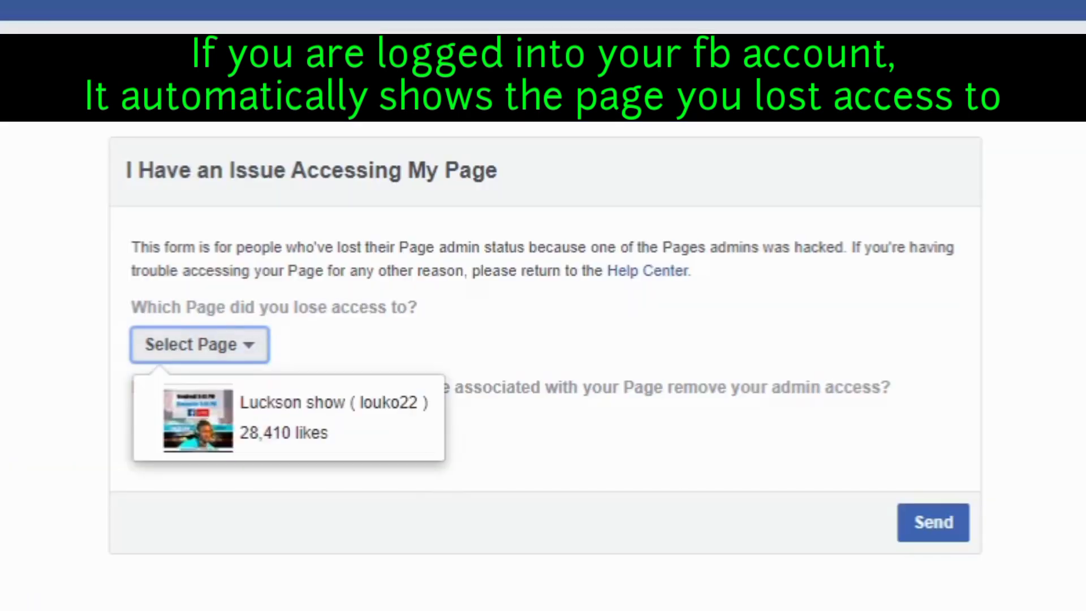
{"action": "key", "text": "Return"}
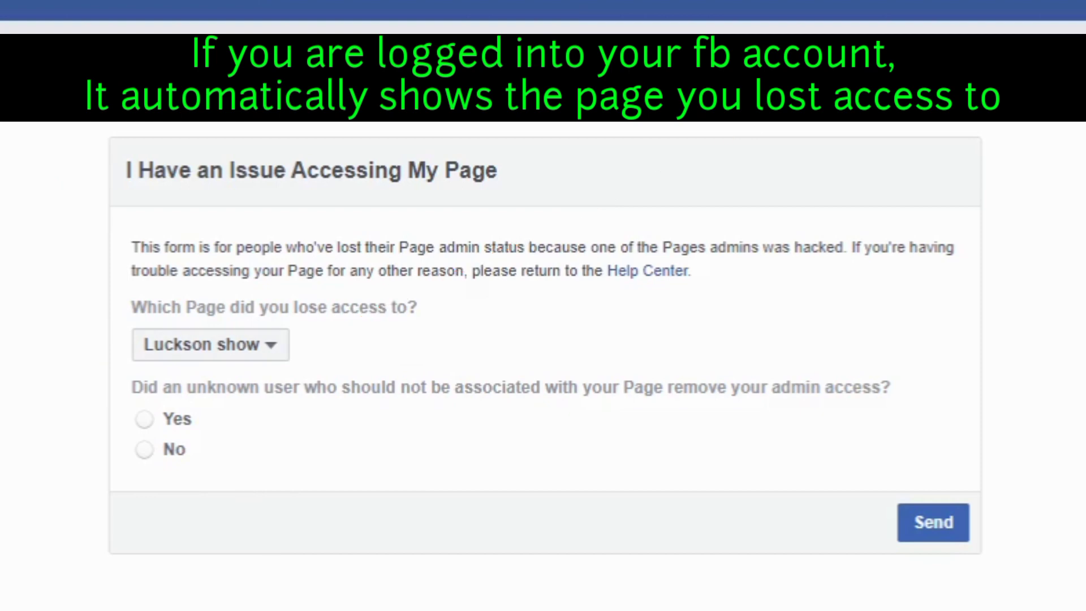
{"action": "left_click", "coordinate": [144, 419]}
{"action": "key", "text": "Return"}
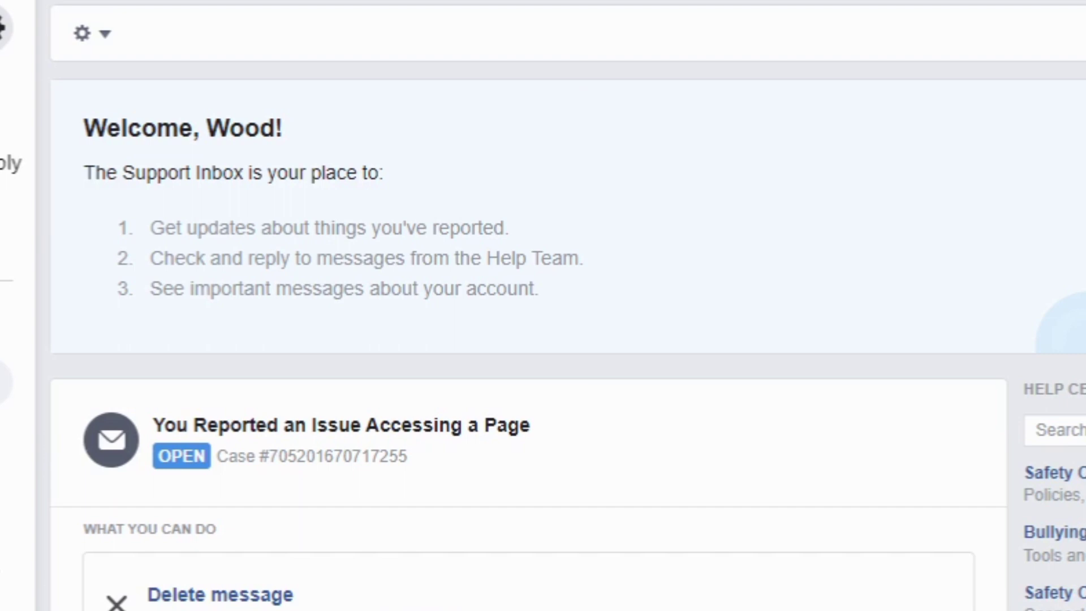
Scroll down the support case to reach the reply box
{"action": "scroll", "coordinate": [568, 306], "scroll_direction": "down", "scroll_amount": 2}
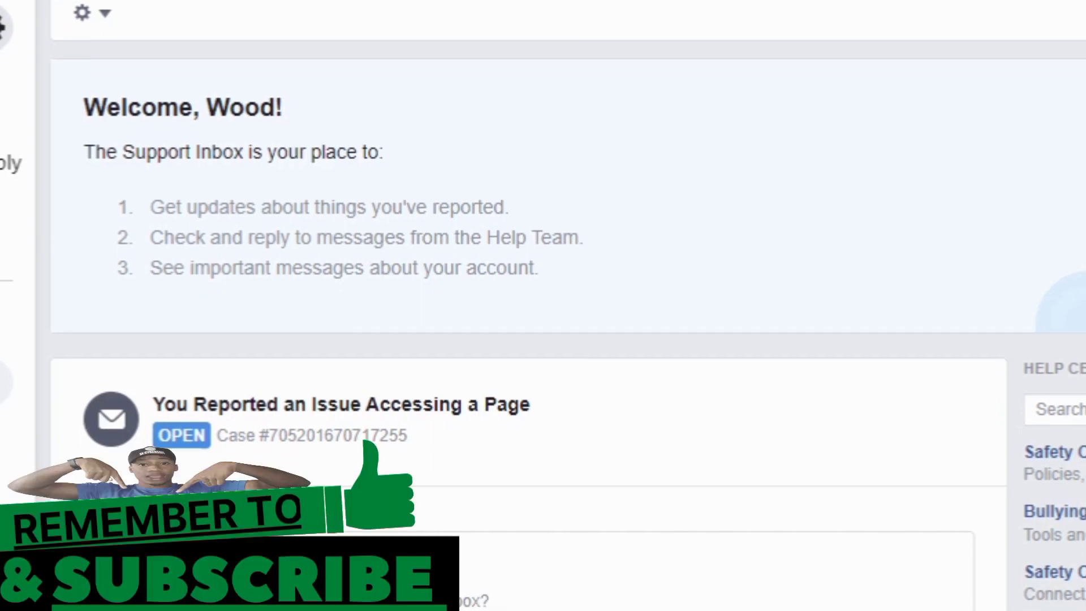
{"action": "scroll", "coordinate": [568, 306], "scroll_direction": "down", "scroll_amount": 3}
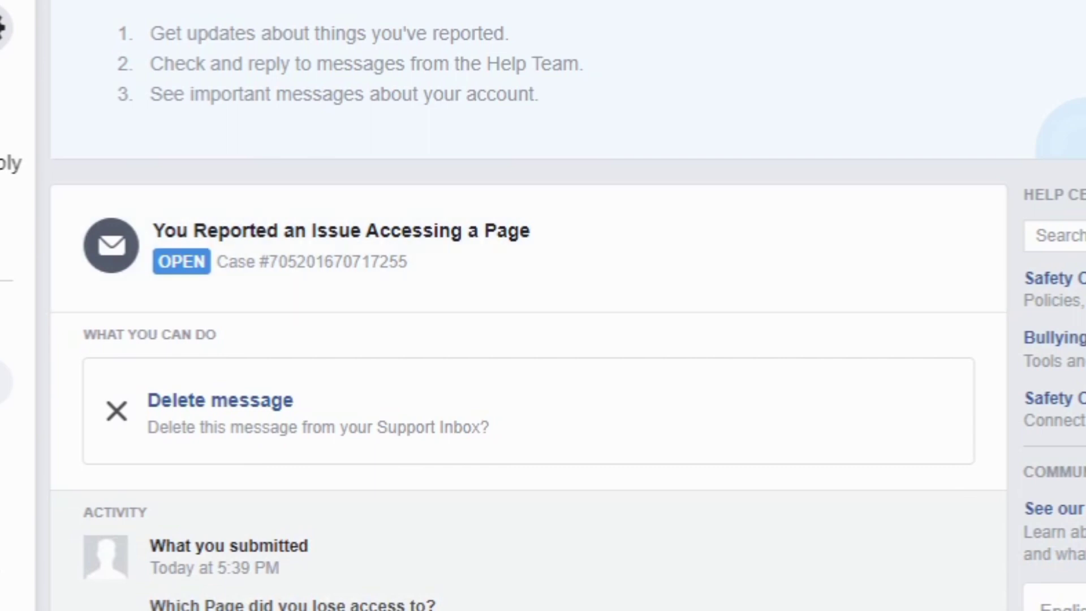
{"action": "scroll", "coordinate": [565, 305], "scroll_direction": "down", "scroll_amount": 3}
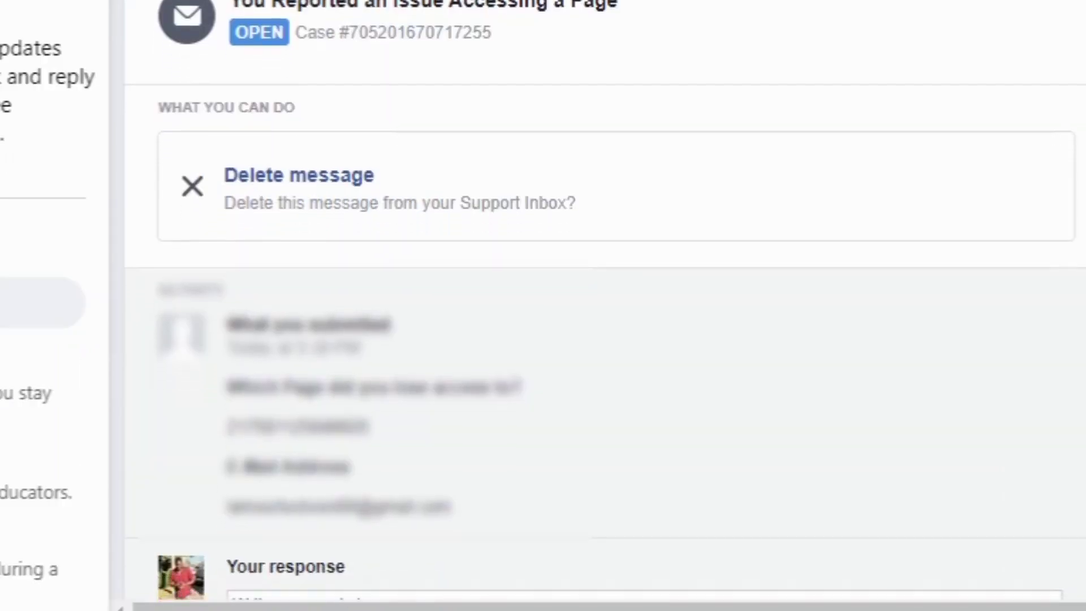
{"action": "scroll", "coordinate": [605, 306], "scroll_direction": "down", "scroll_amount": 2}
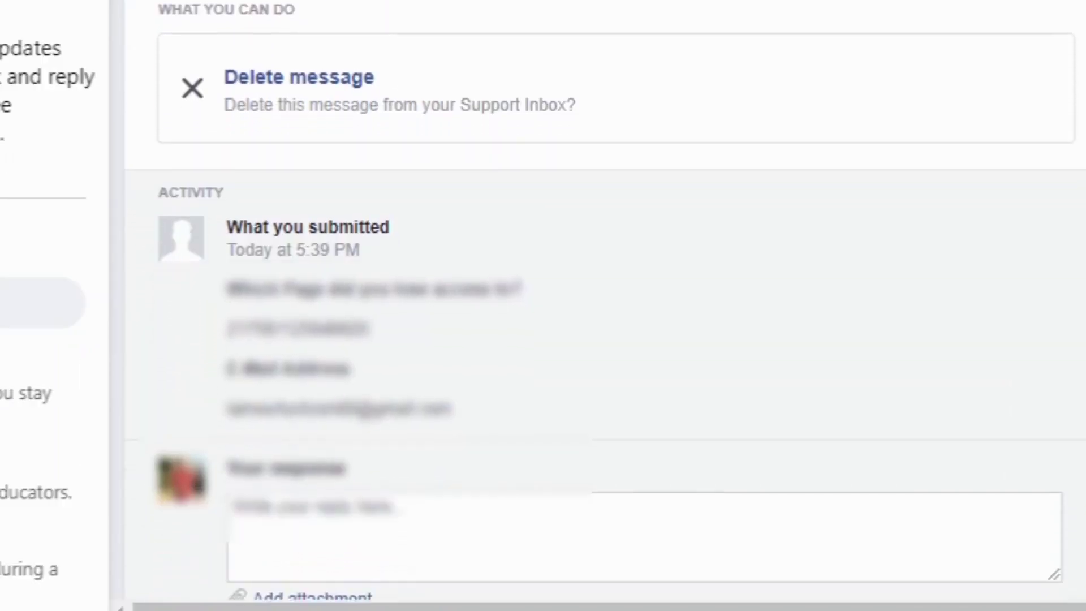
{"action": "scroll", "coordinate": [605, 306], "scroll_direction": "down", "scroll_amount": 1}
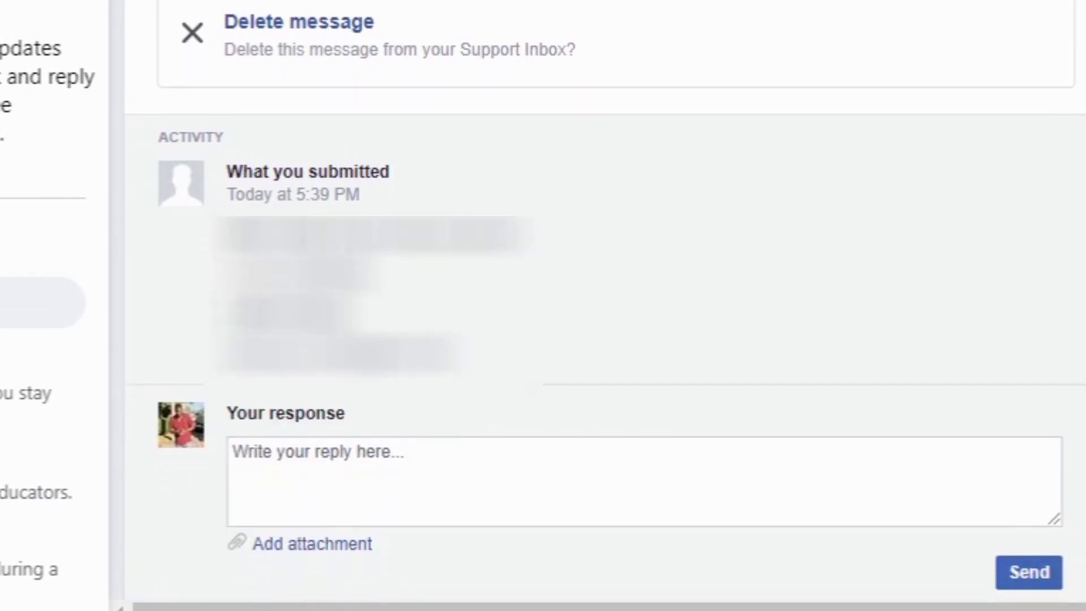
{"action": "scroll", "coordinate": [605, 306], "scroll_direction": "down", "scroll_amount": 2}
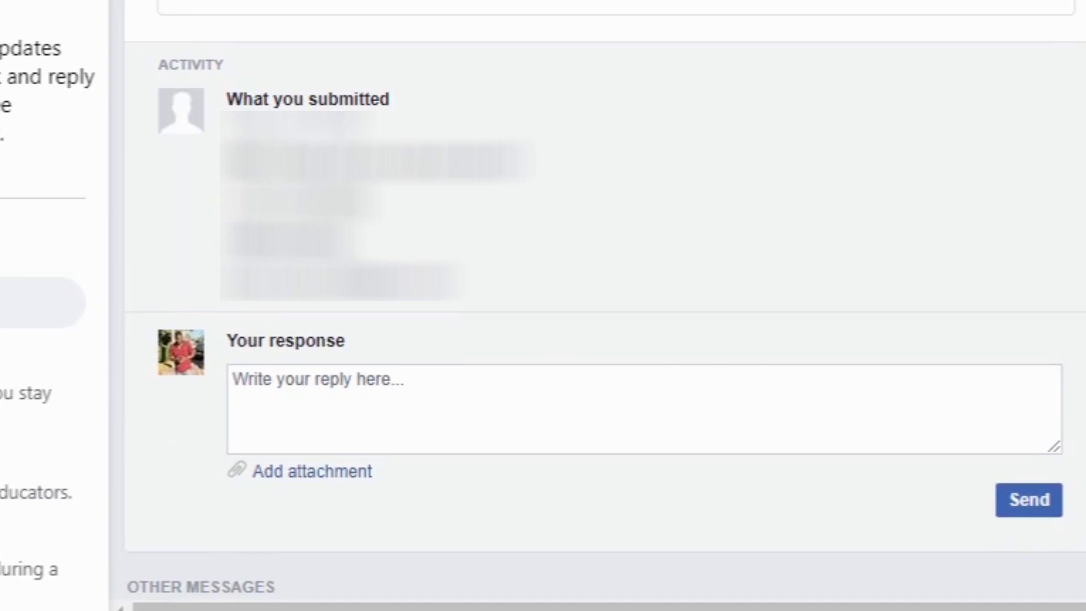
{"action": "scroll", "coordinate": [605, 305], "scroll_direction": "down", "scroll_amount": 2}
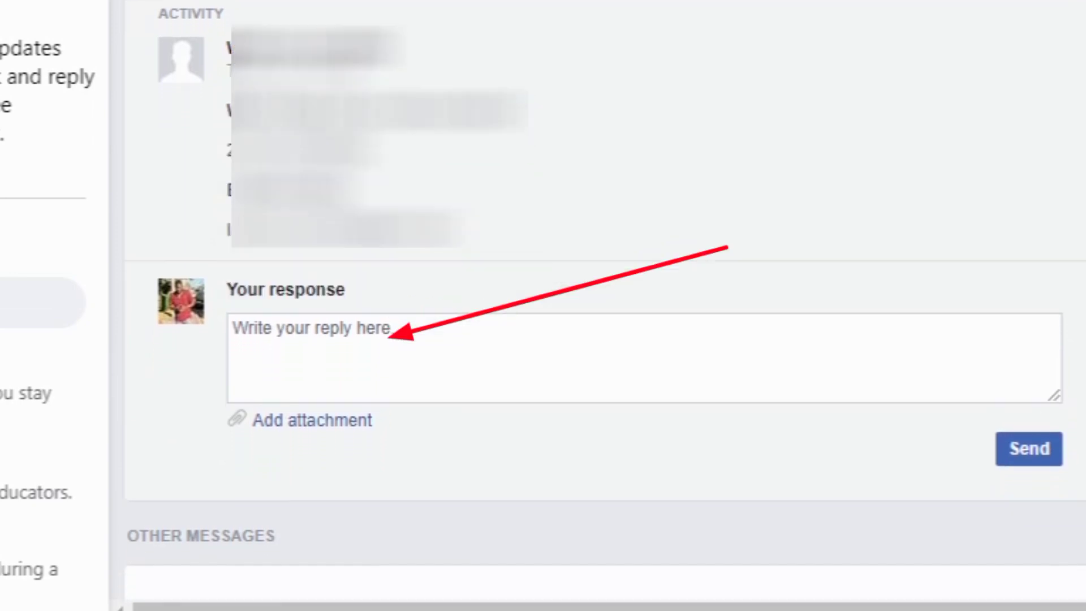
{"action": "scroll", "coordinate": [605, 305], "scroll_direction": "down", "scroll_amount": 3}
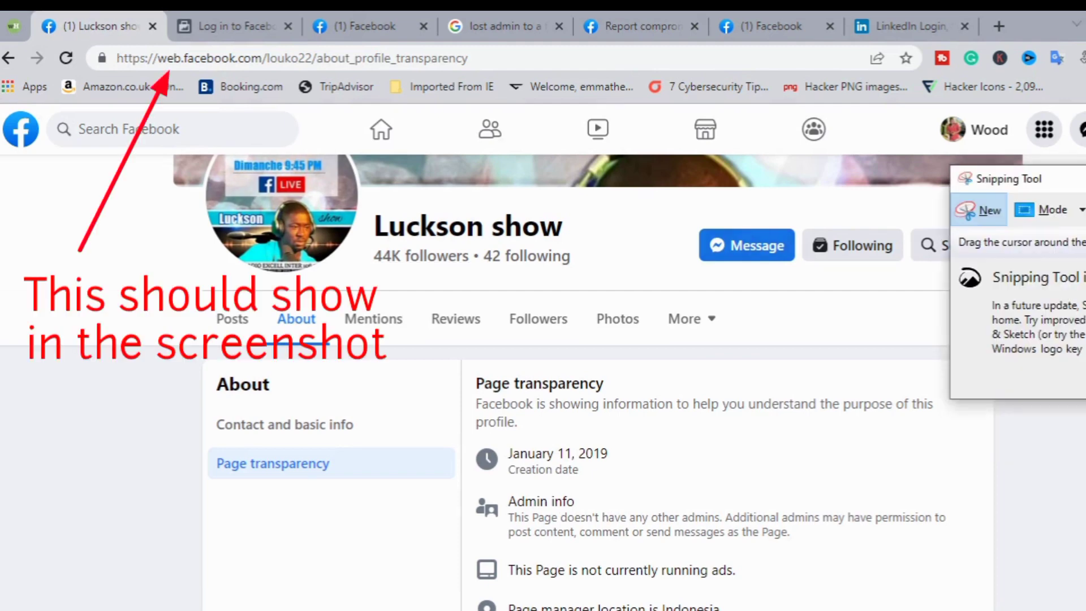
Capture the Luckson show Page area and save it as a PNG named 'luckson show'
{"action": "left_click", "coordinate": [980, 210]}
{"action": "left_click_drag", "start_coordinate": [162, 157], "coordinate": [1074, 610]}
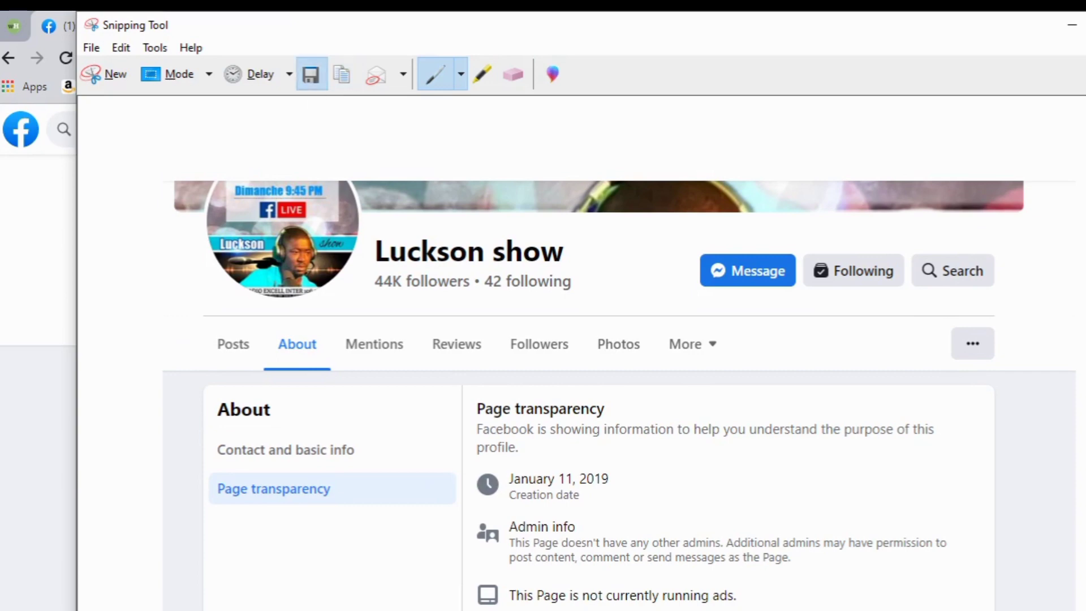
{"action": "left_click", "coordinate": [310, 74]}
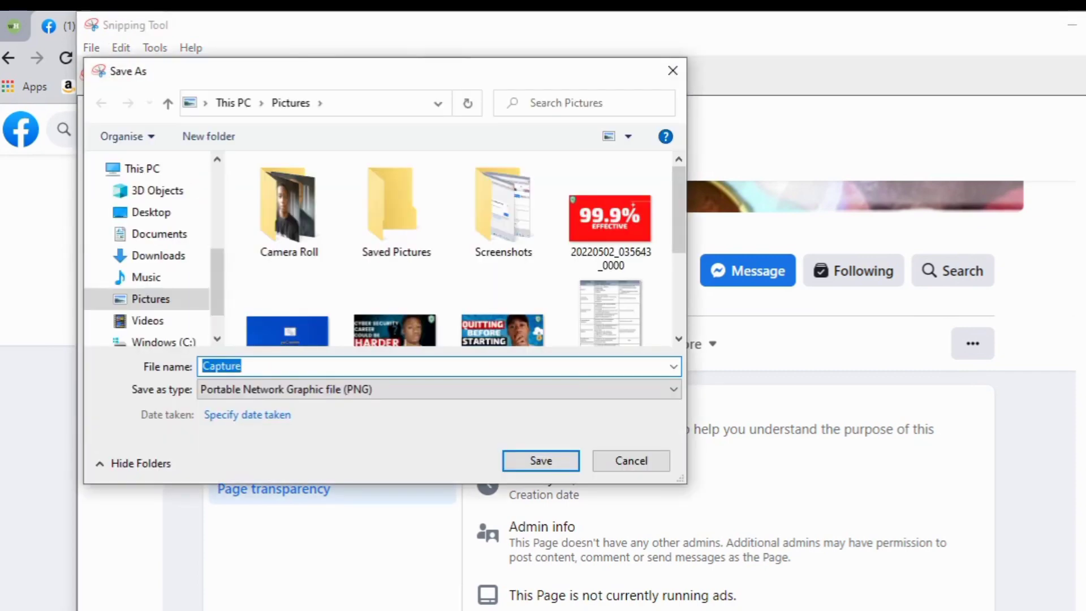
{"action": "type", "text": "luckson show"}
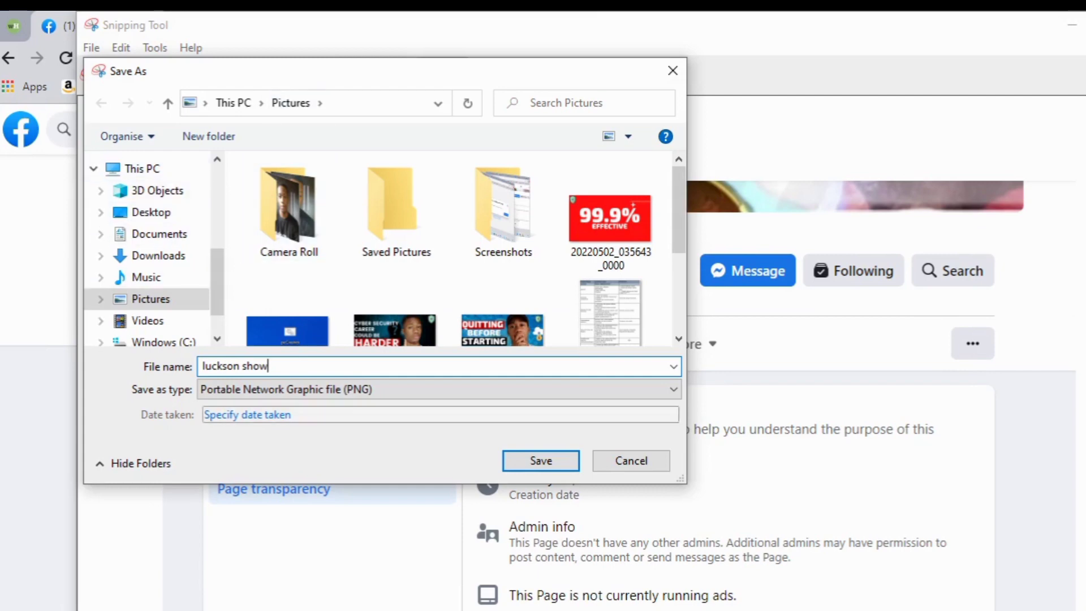
{"action": "key", "text": "Return"}
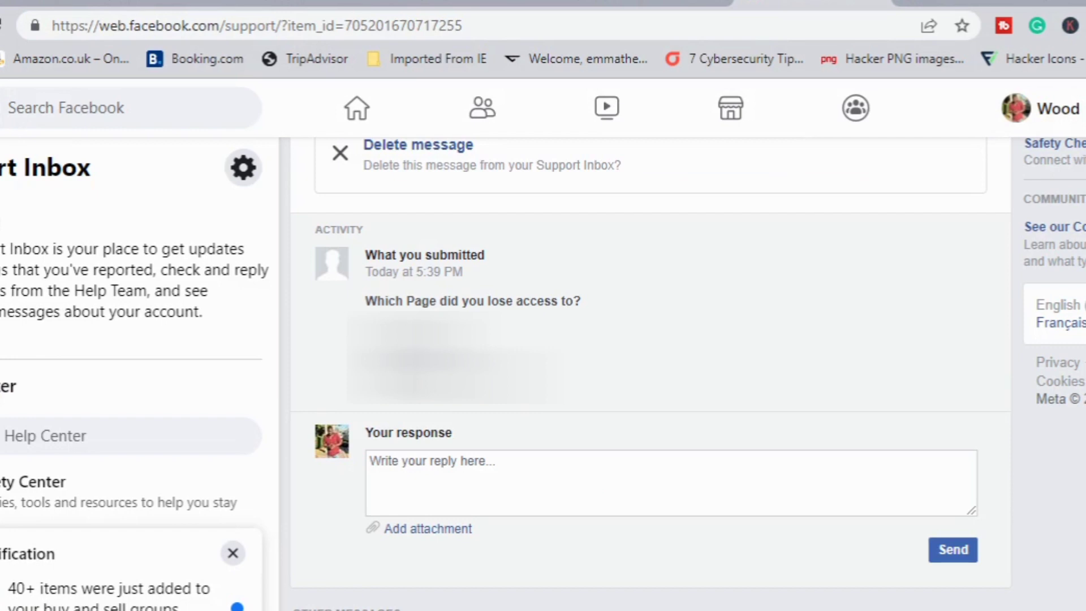
Reply 'Please i really need access to my facebook page…', removing the stray 'or' and ending ', not sure.'
{"action": "left_click", "coordinate": [396, 463]}
{"action": "type", "text": "Plea"}
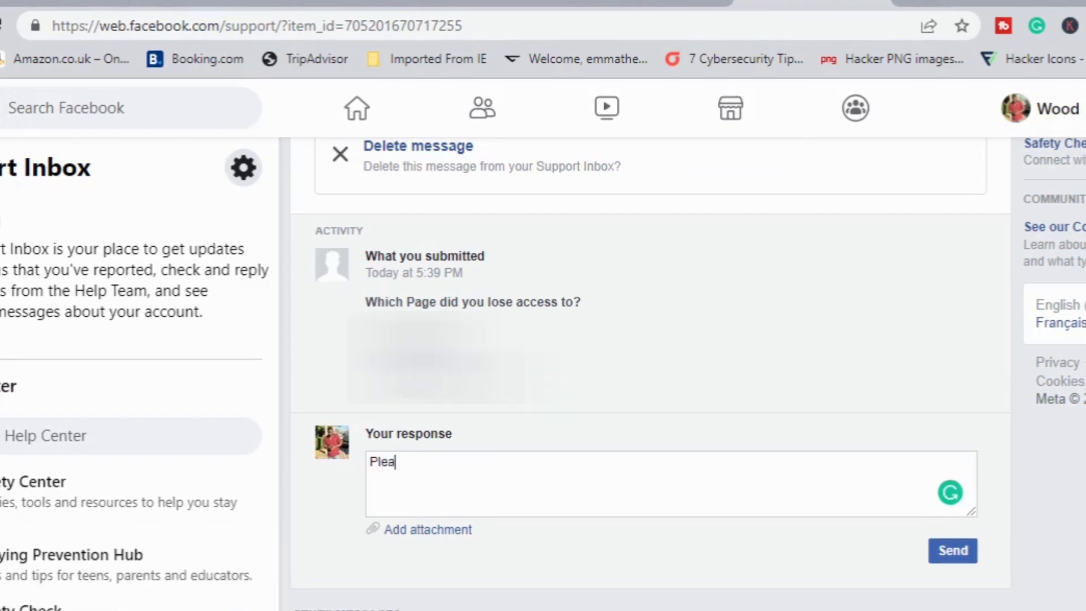
{"action": "type", "text": "se i real"}
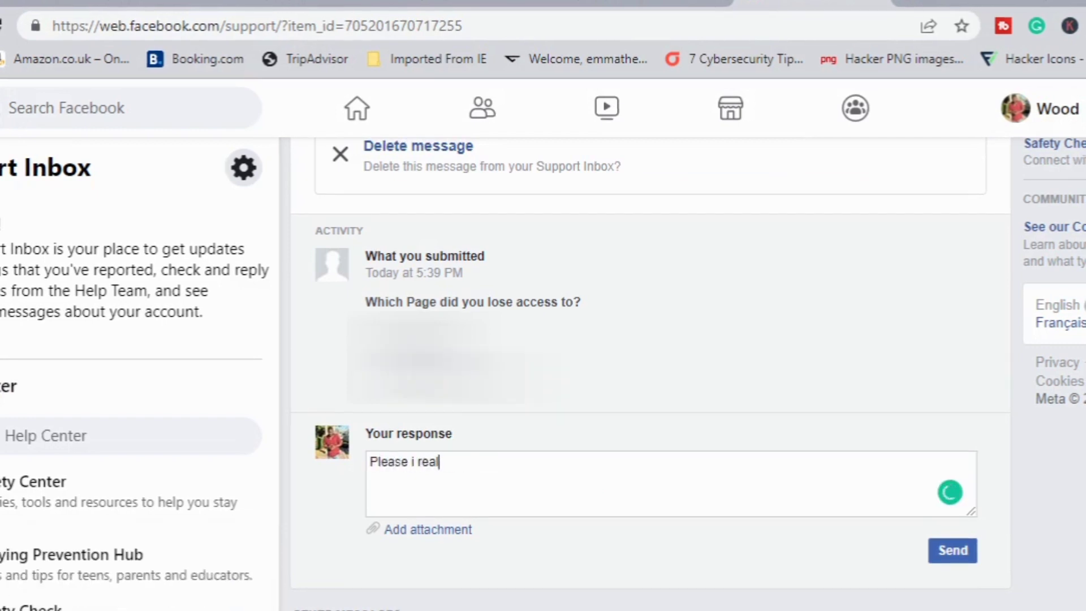
{"action": "type", "text": "ly need a"}
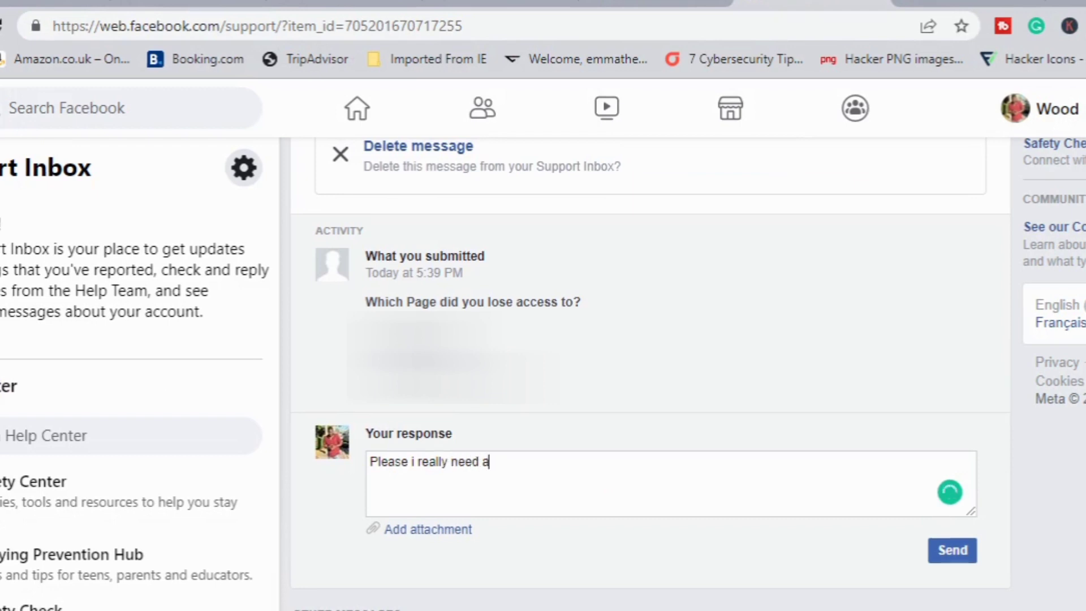
{"action": "type", "text": "ccess to "}
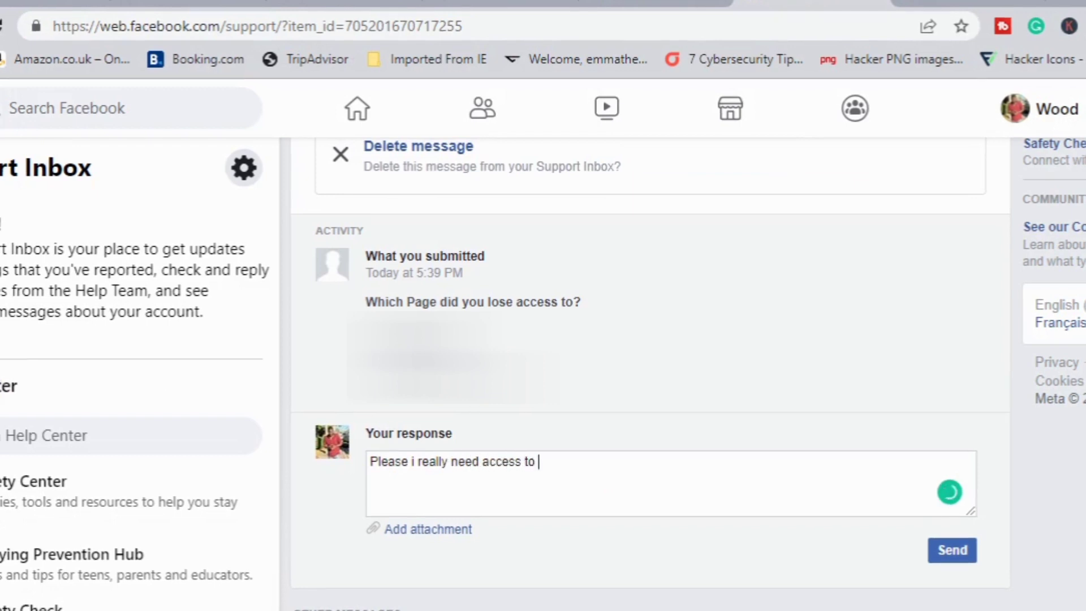
{"action": "type", "text": "my face"}
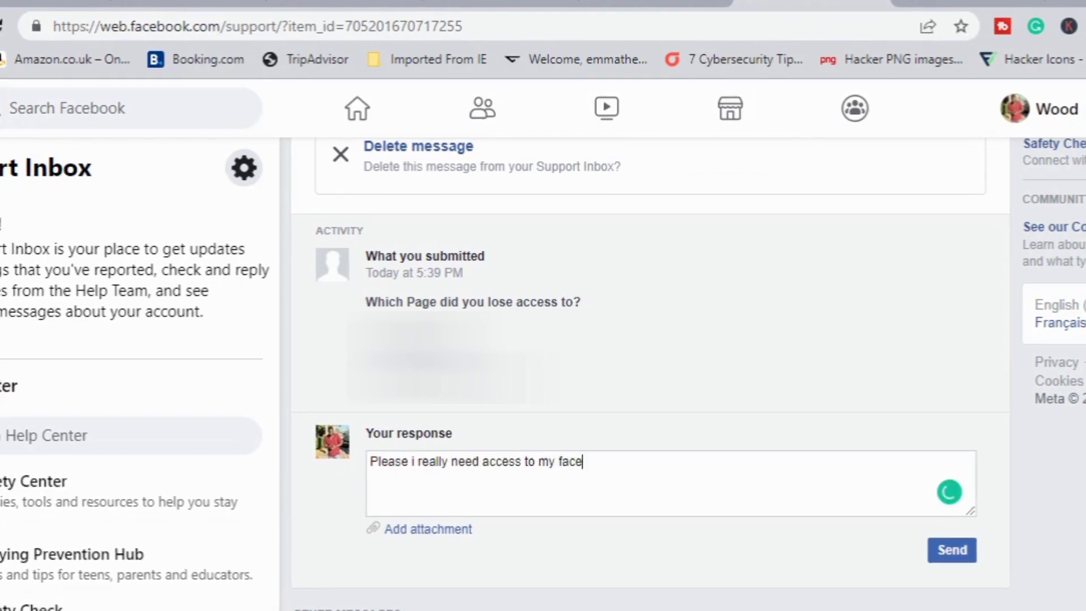
{"action": "type", "text": "book page "}
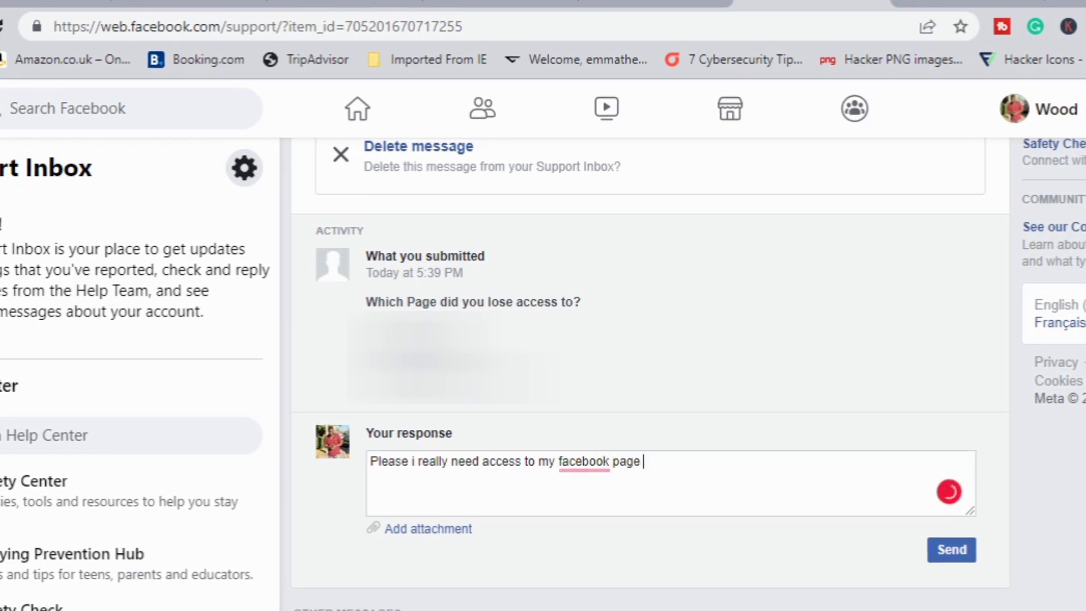
{"action": "type", "text": ". It"}
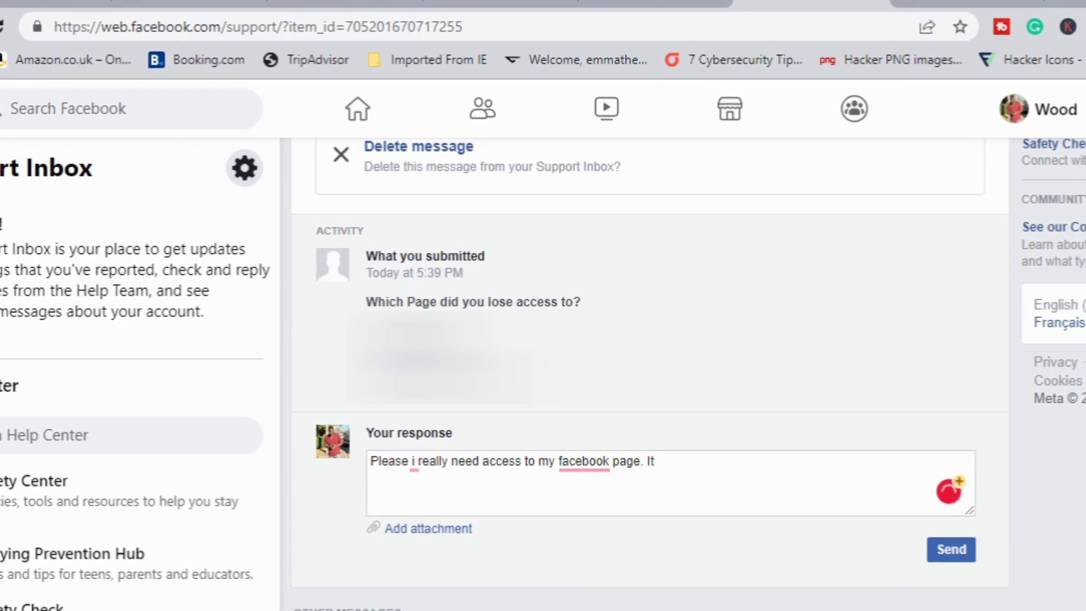
{"action": "type", "text": " is all i have "}
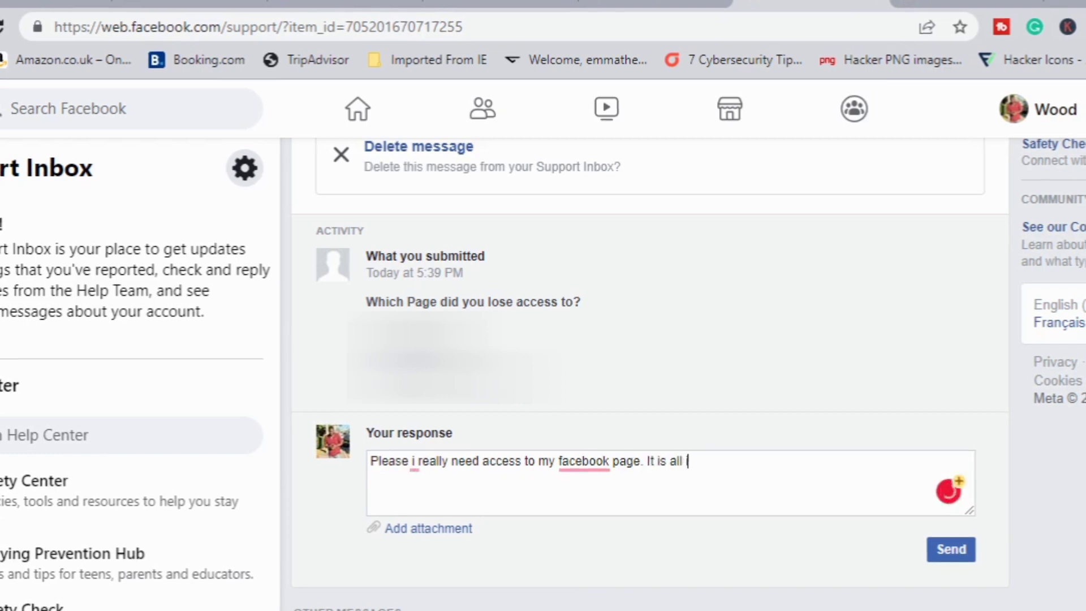
{"action": "type", "text": "left"}
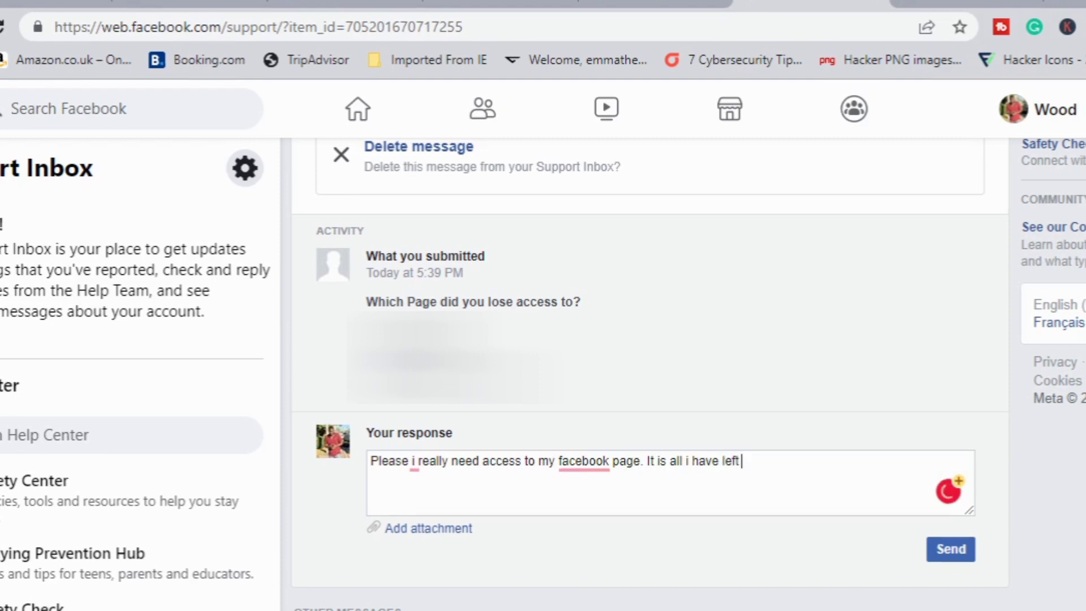
{"action": "type", "text": " that encou"}
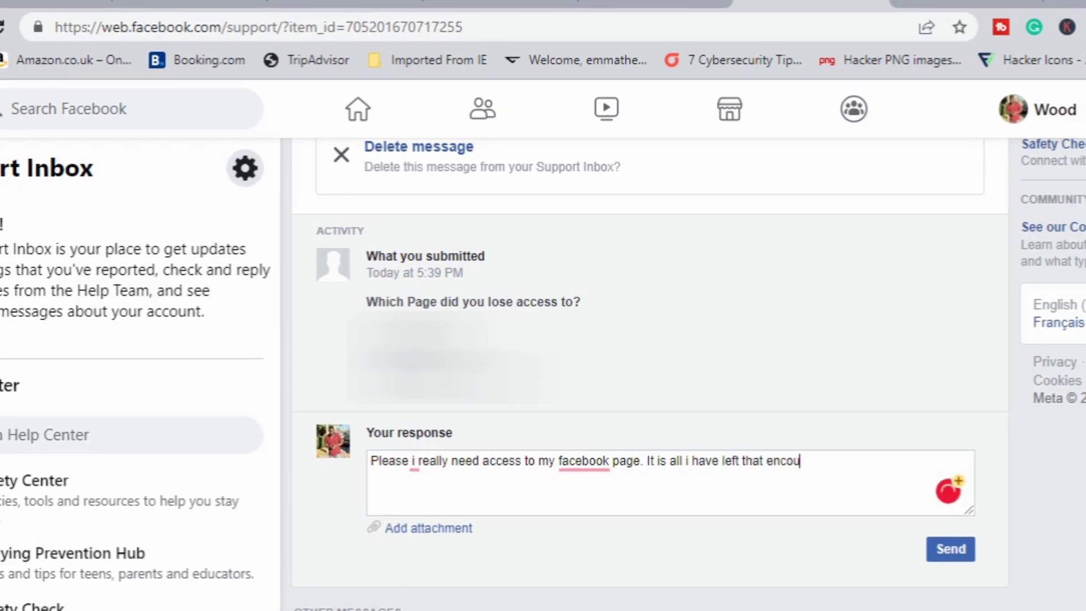
{"action": "type", "text": "rages me to"}
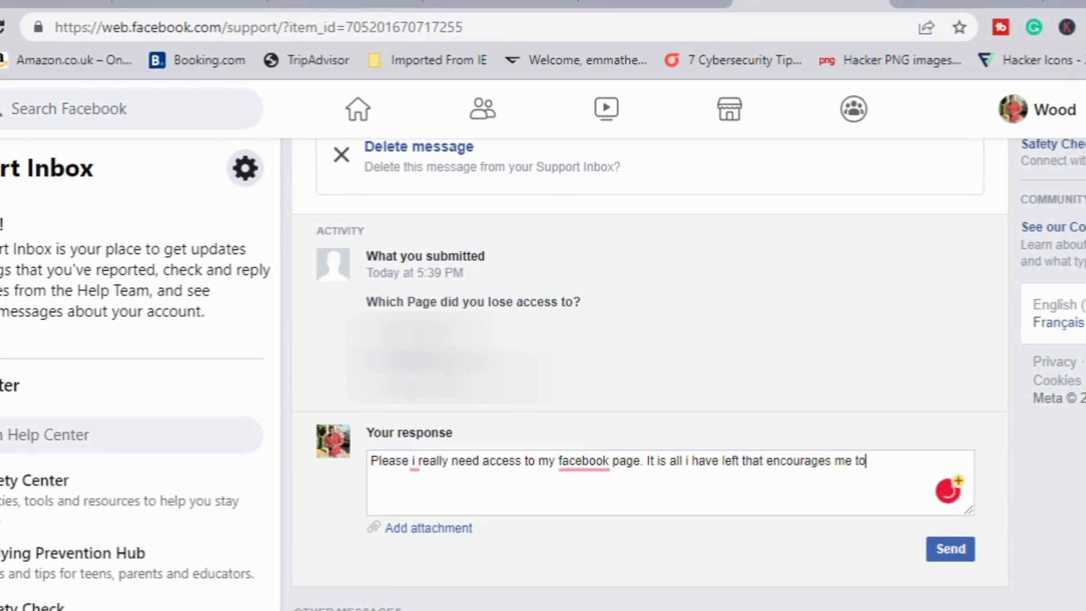
{"action": "type", "text": " use face"}
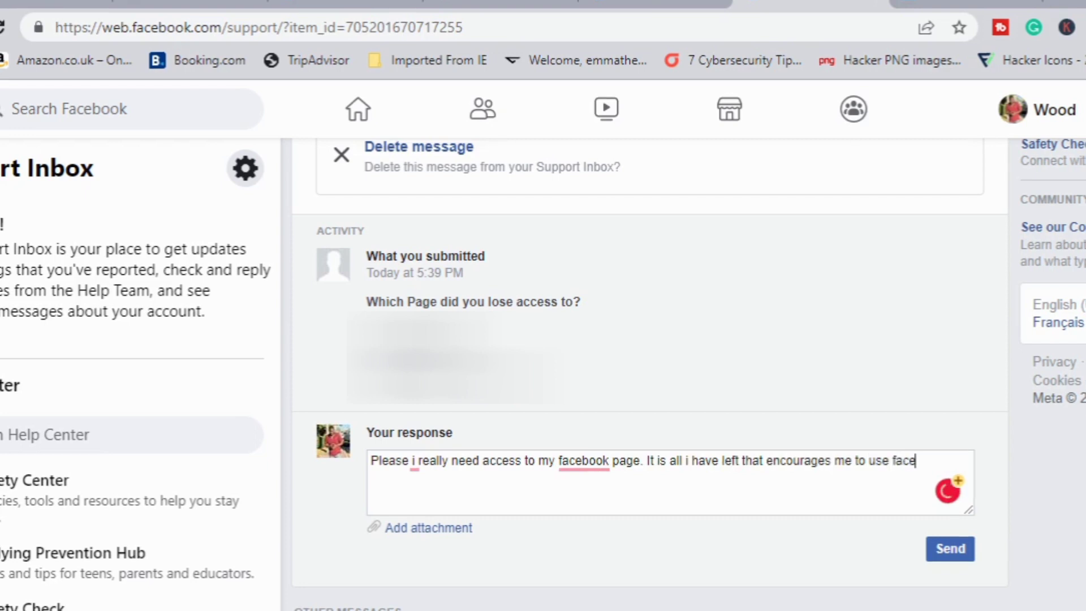
{"action": "type", "text": "book. "}
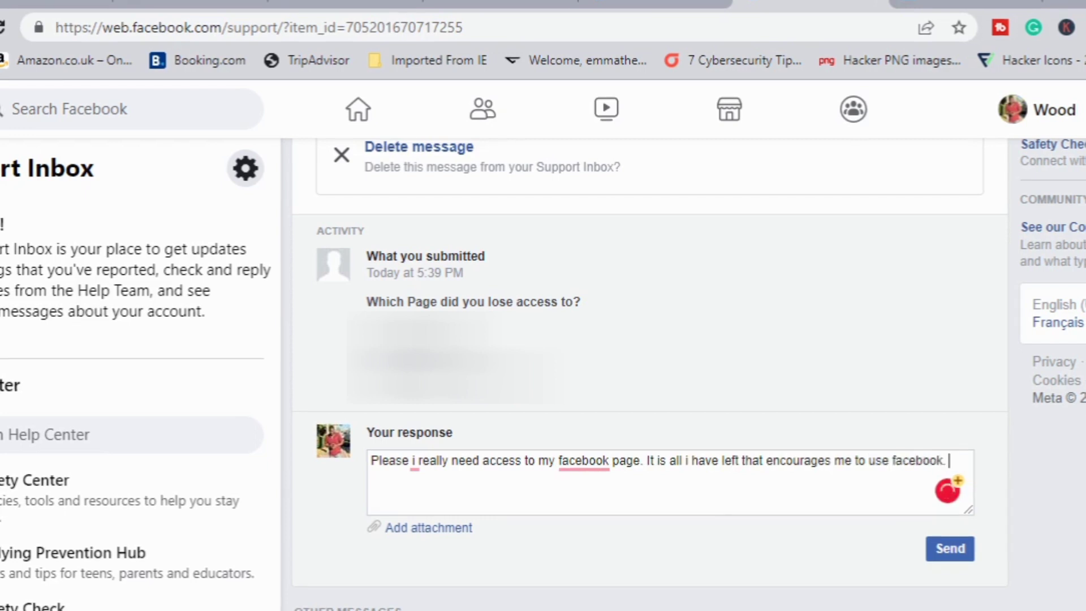
{"action": "type", "text": "Pls assi"}
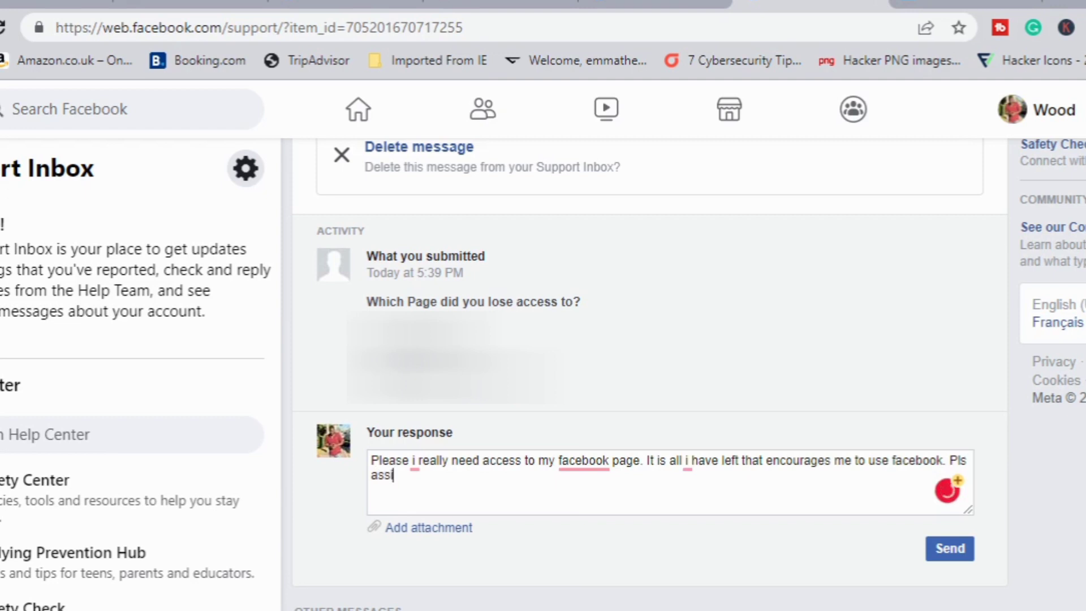
{"action": "type", "text": "st "}
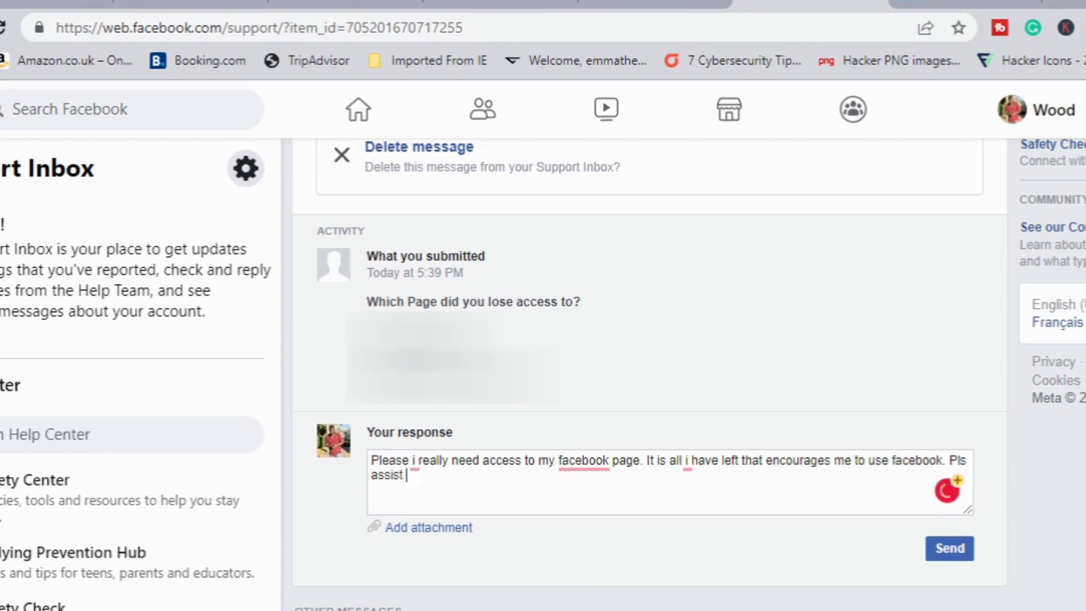
{"action": "type", "text": "me."}
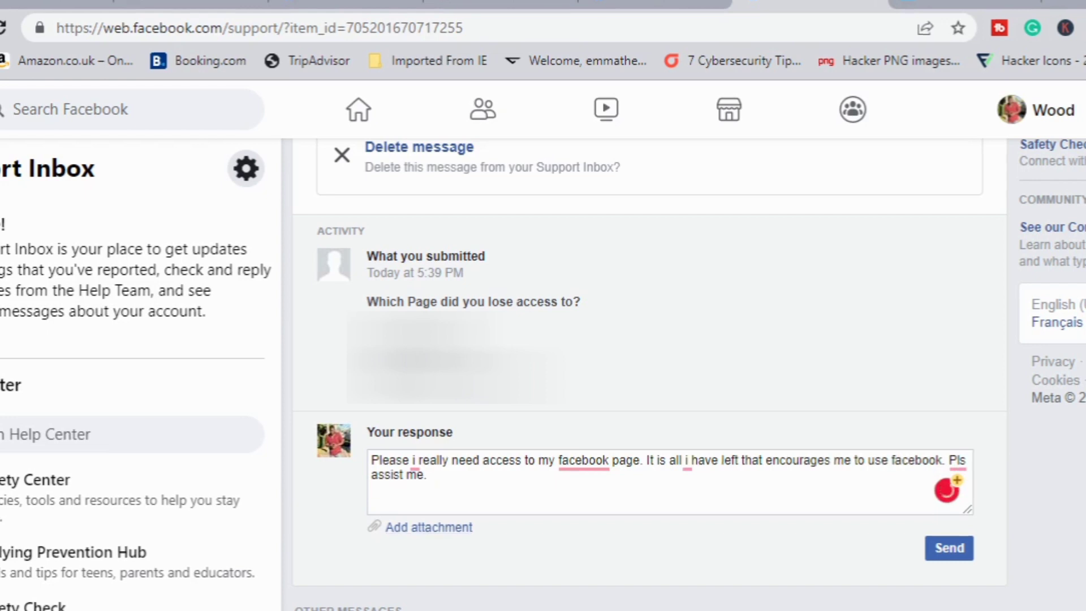
{"action": "type", "text": " No one is cu"}
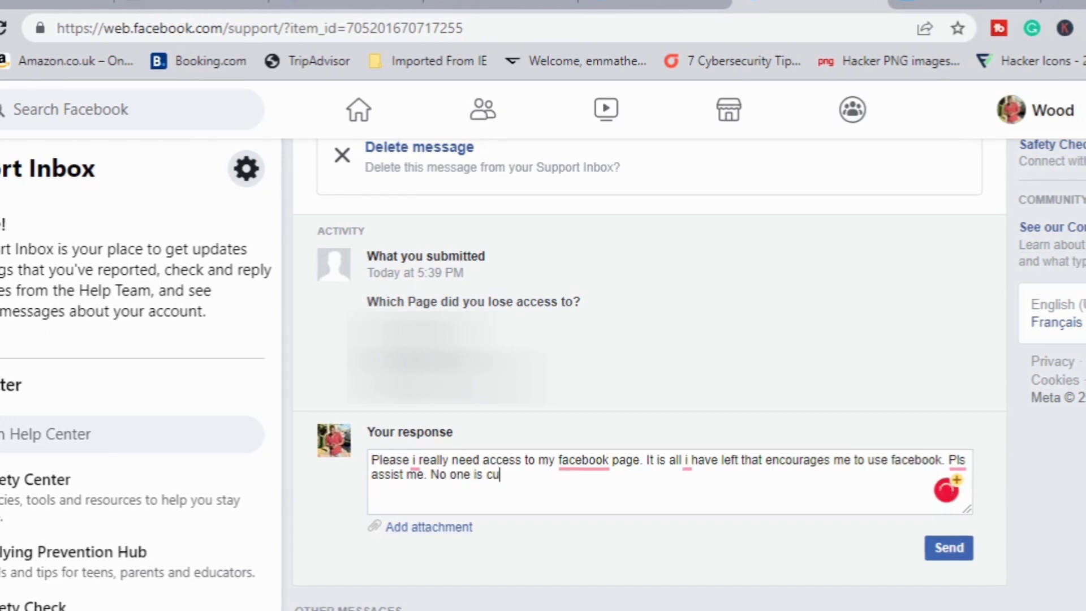
{"action": "type", "text": "rrently "}
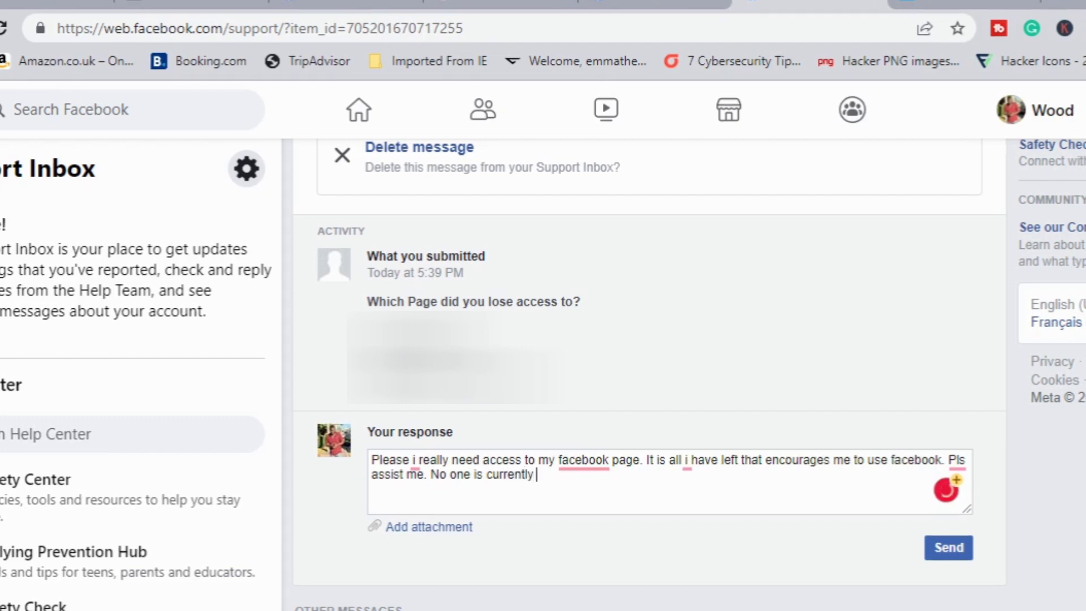
{"action": "type", "text": "admin "}
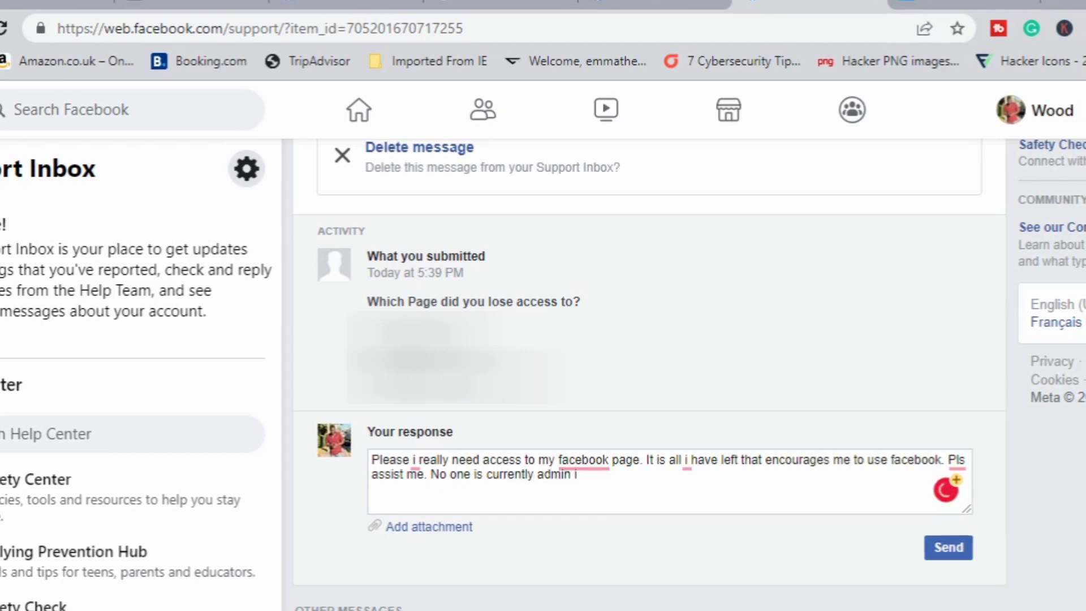
{"action": "type", "text": "on the "}
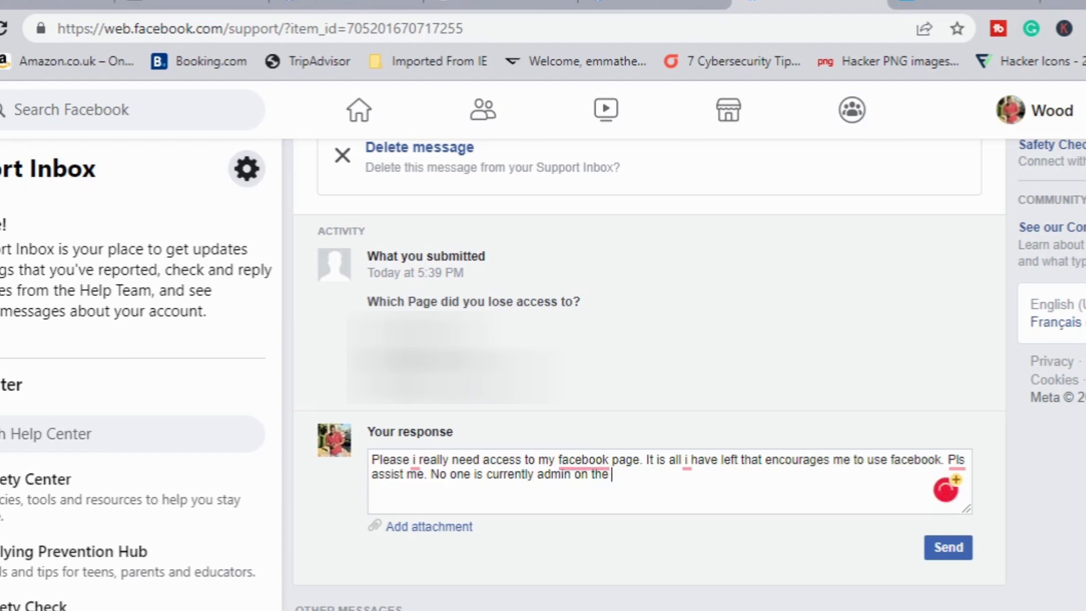
{"action": "type", "text": "page or"}
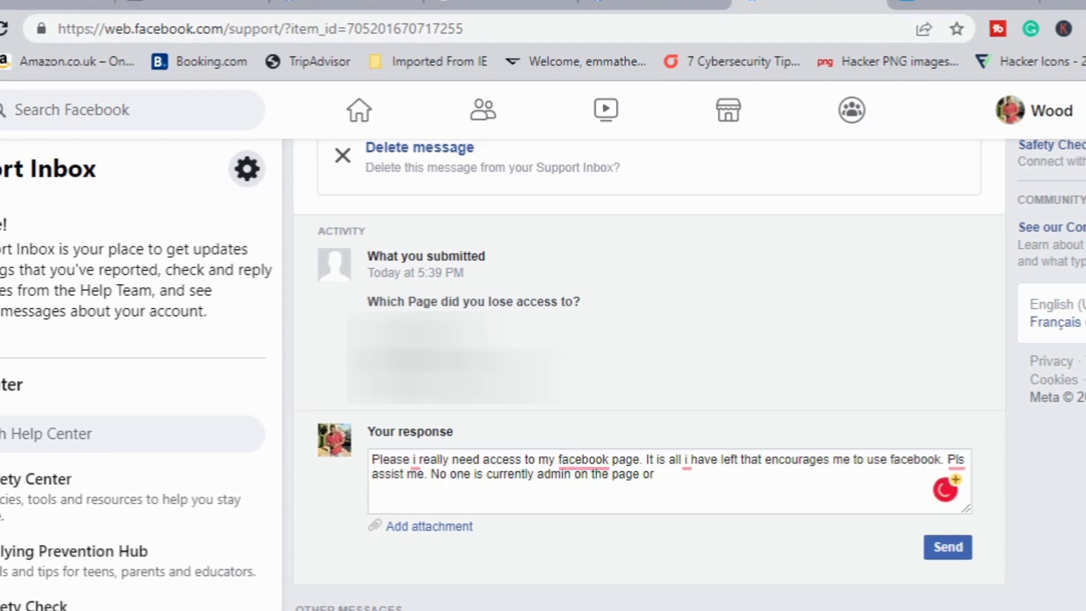
{"action": "key", "text": "BackSpace"}
{"action": "key", "text": "BackSpace"}
{"action": "key", "text": "BackSpace"}
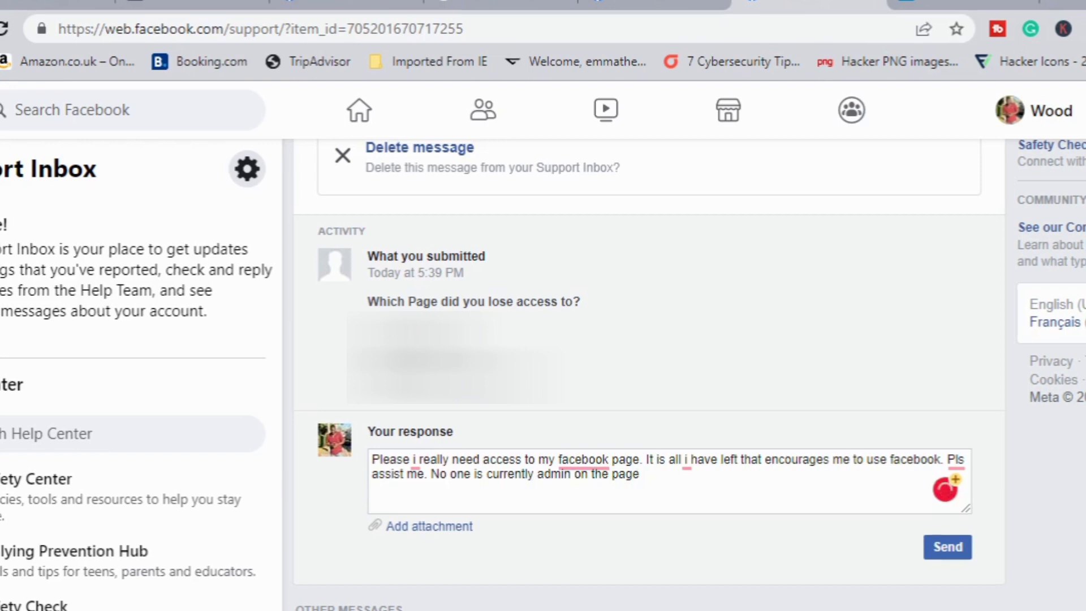
{"action": "type", "text": ", not sure."}
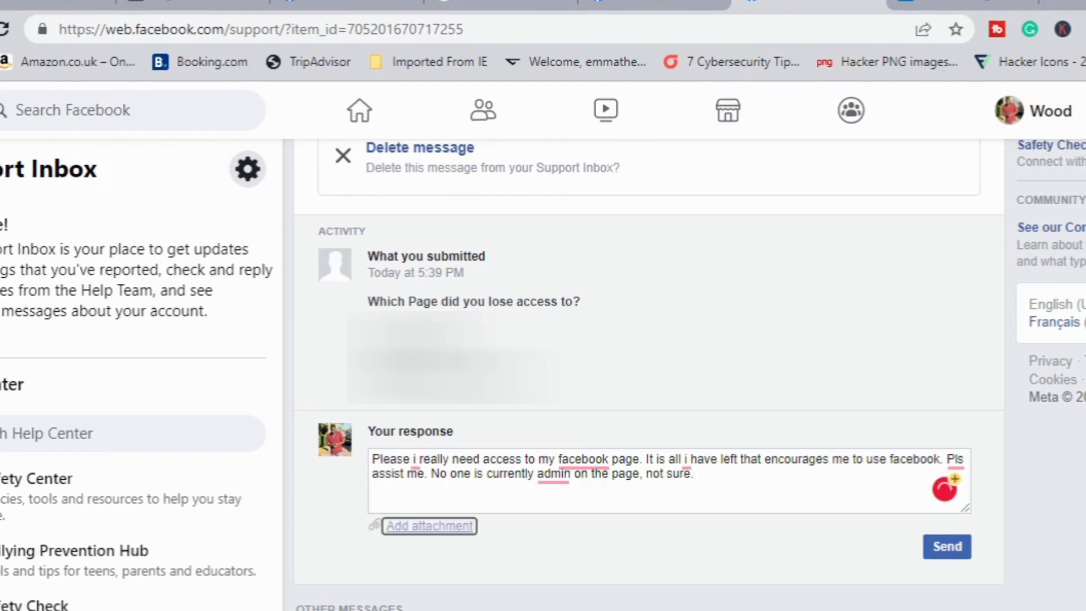
Attach the luckson show screenshot to the reply and send it to support
{"action": "left_click", "coordinate": [429, 525]}
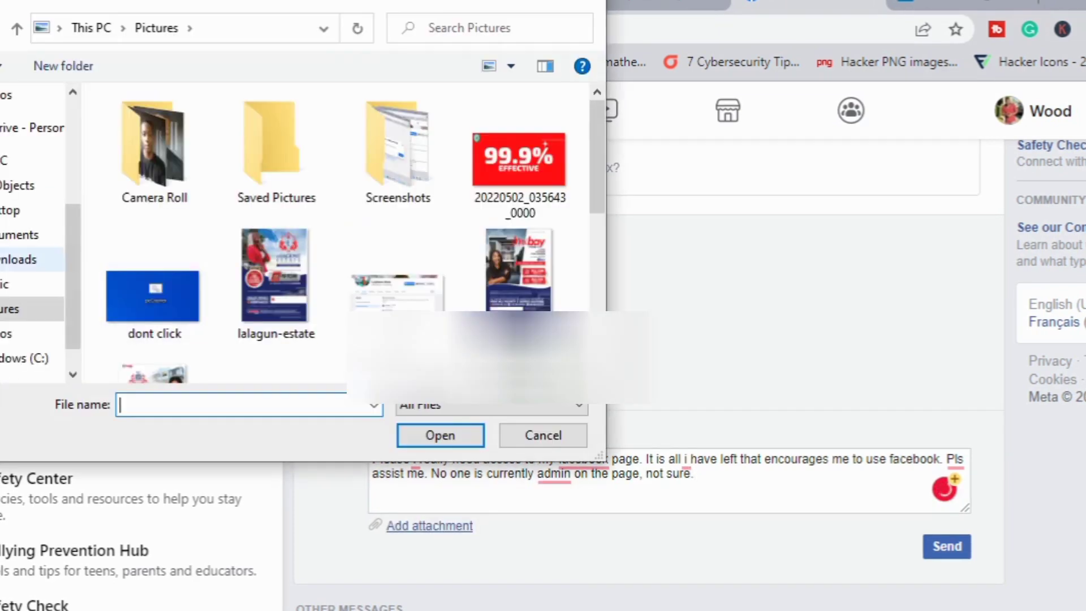
{"action": "double_click", "coordinate": [398, 291]}
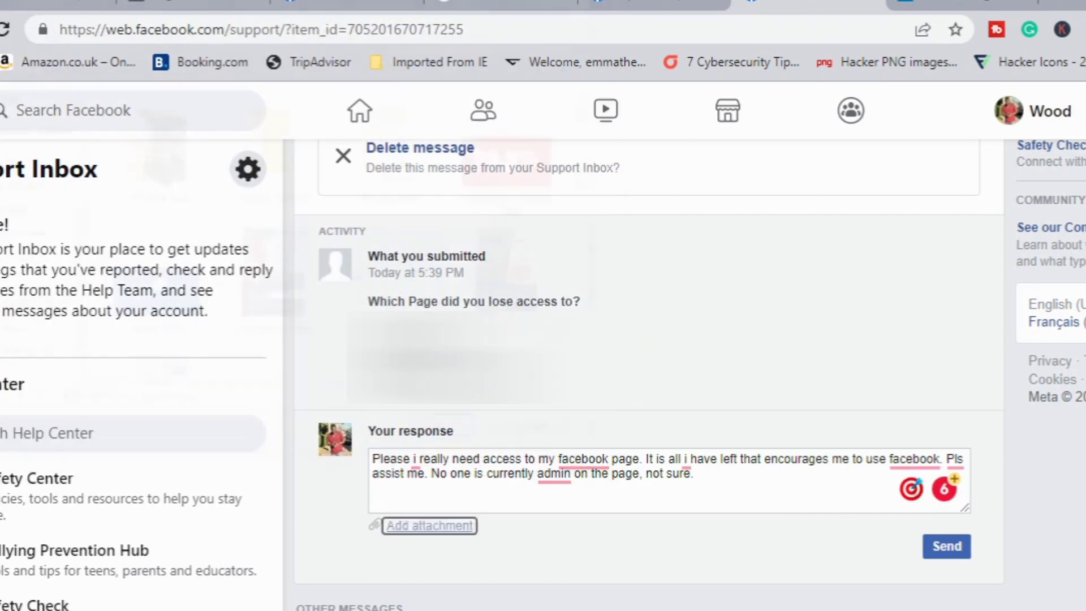
{"action": "left_click", "coordinate": [946, 545]}
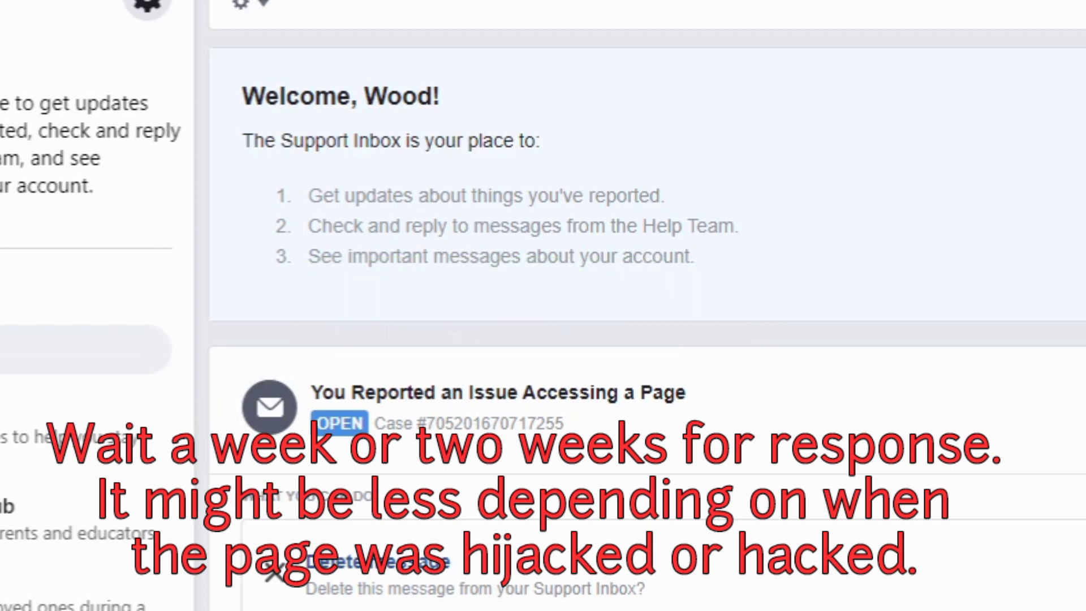
{"action": "scroll", "coordinate": [647, 317], "scroll_direction": "down", "scroll_amount": 5}
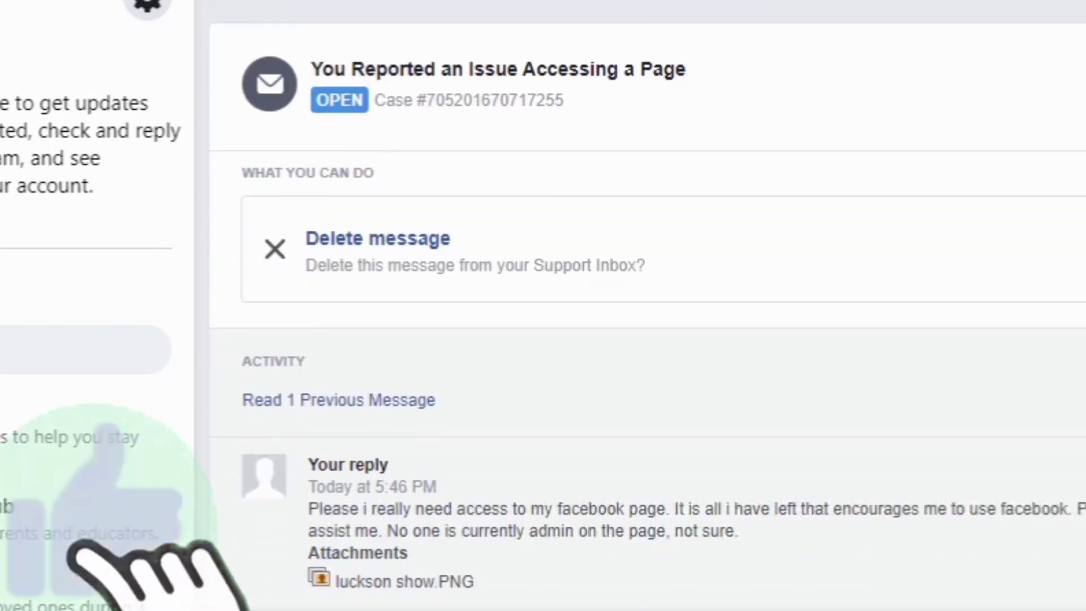